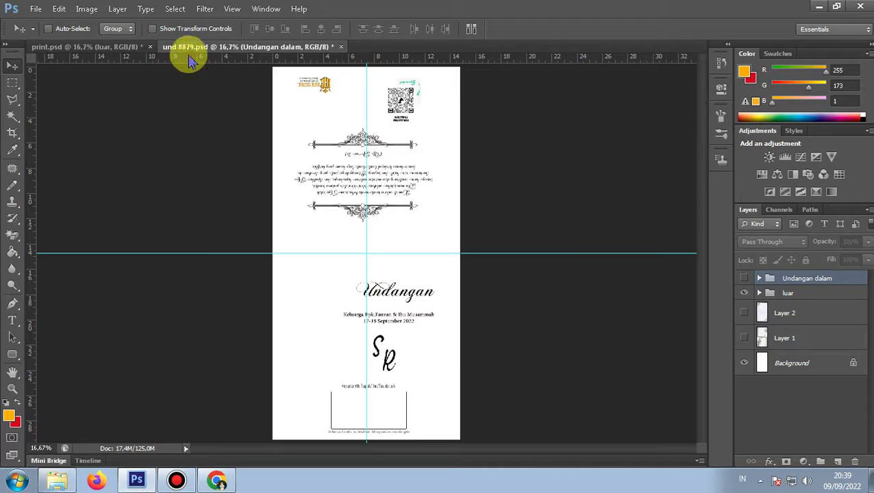
Show Layer 1's floral blank image behind the invitation design.
{"action": "left_click", "coordinate": [743, 337]}
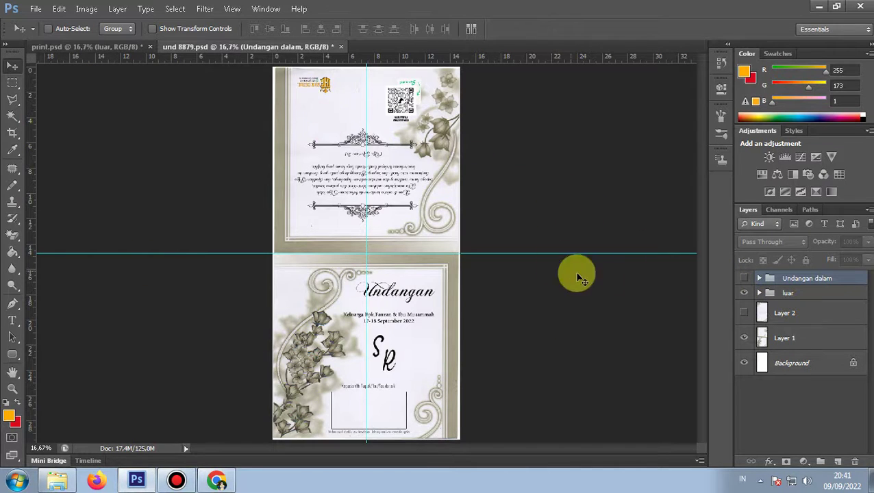
Hide the luar group and Layer 1, then start a new Custom-preset document.
{"action": "left_click", "coordinate": [744, 292]}
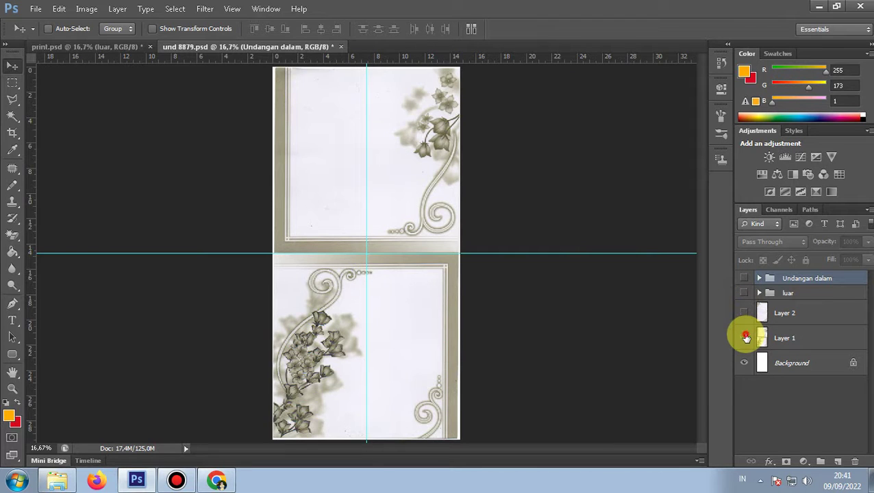
{"action": "left_click", "coordinate": [744, 337]}
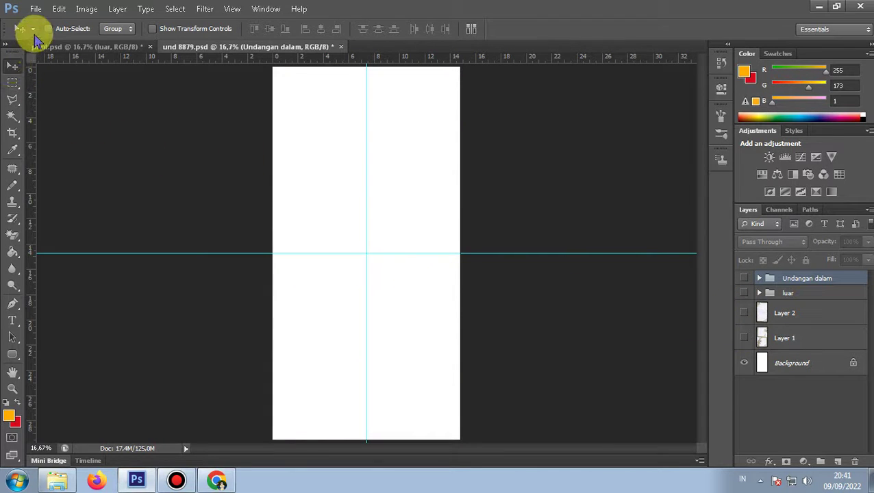
{"action": "left_click", "coordinate": [34, 9]}
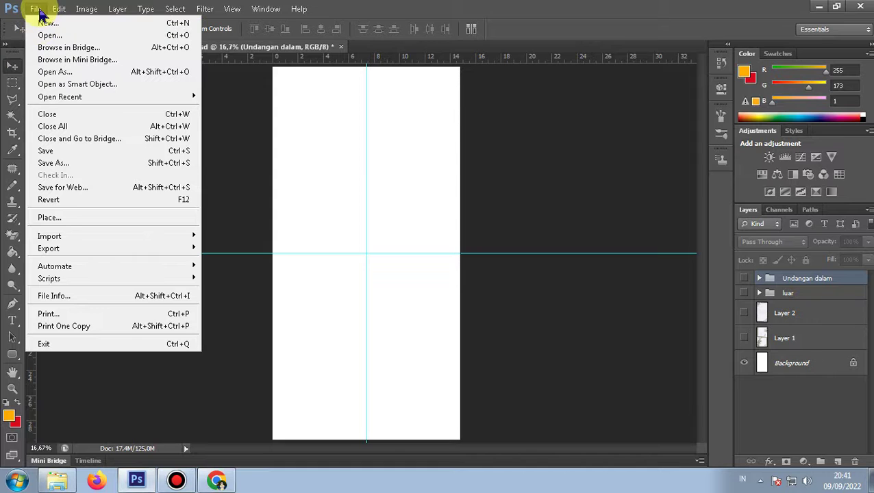
{"action": "left_click", "coordinate": [43, 23]}
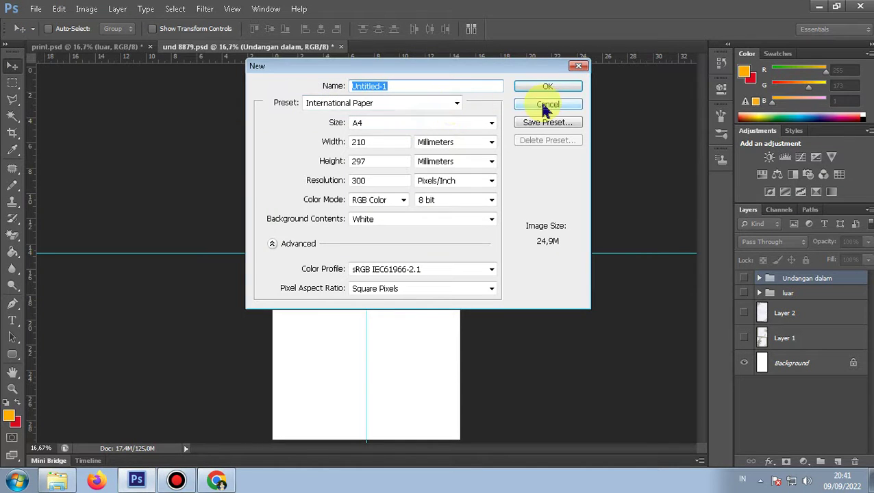
{"action": "left_click_drag", "start_coordinate": [438, 68], "coordinate": [611, 124]}
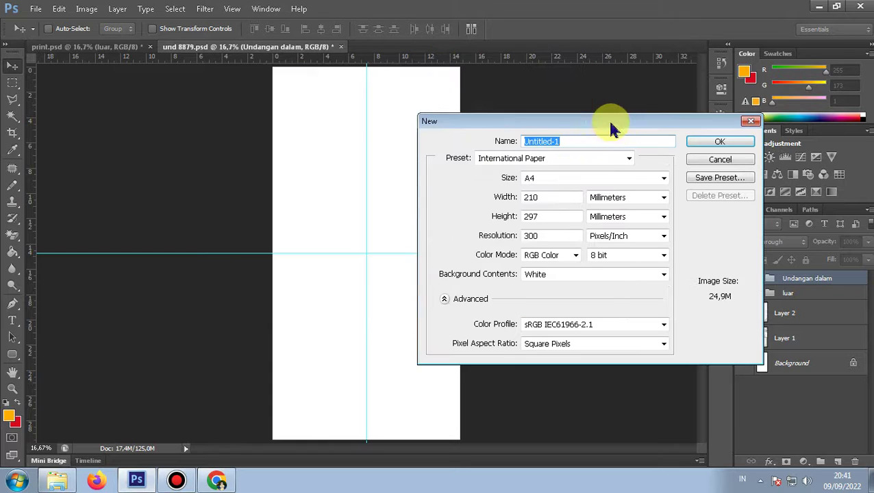
{"action": "left_click", "coordinate": [609, 158]}
{"action": "left_click", "coordinate": [511, 386]}
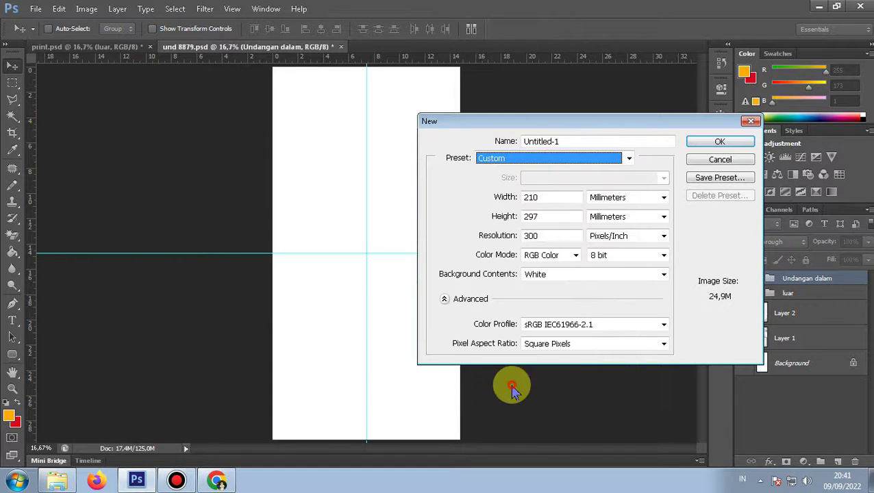
{"action": "left_click_drag", "start_coordinate": [510, 122], "coordinate": [580, 121]}
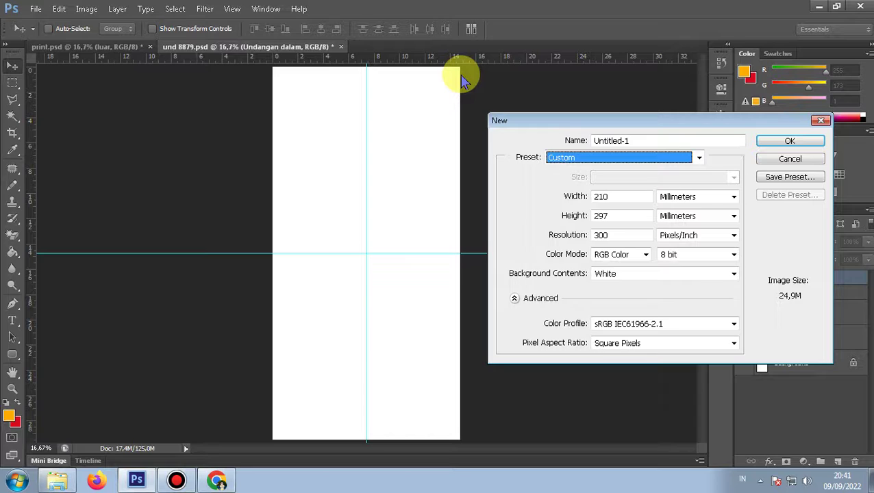
Create the new document at 14,8 × 29,2 centimeters.
{"action": "left_click", "coordinate": [675, 197]}
{"action": "left_click", "coordinate": [670, 231]}
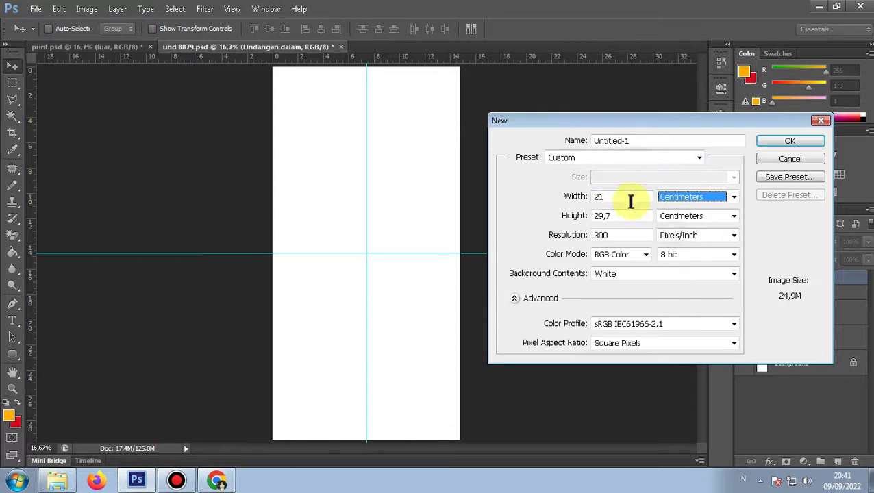
{"action": "left_click", "coordinate": [612, 197]}
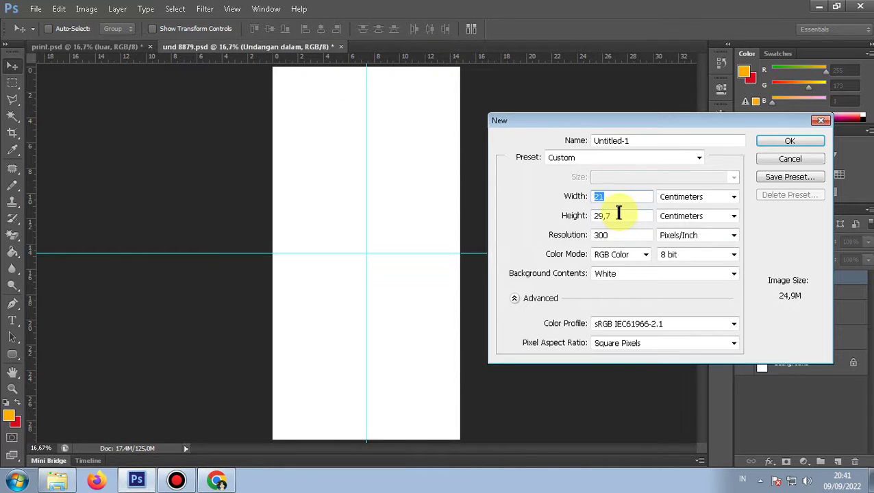
{"action": "type", "text": "14,8"}
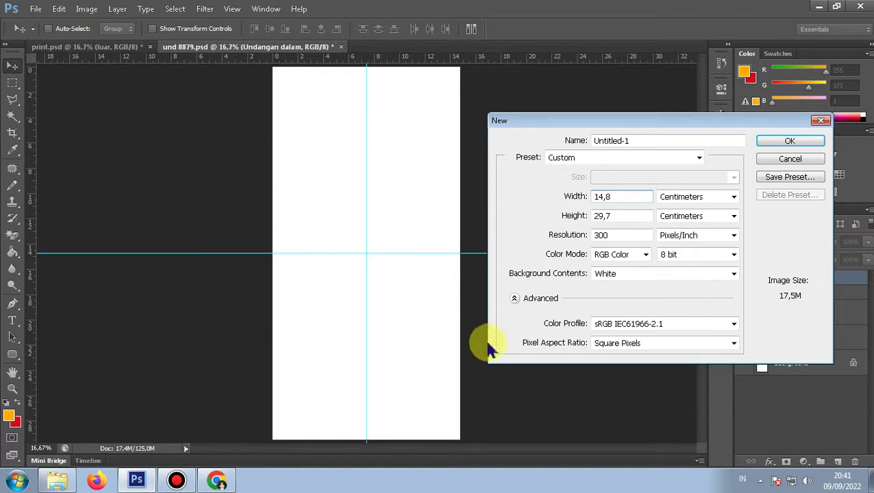
{"action": "left_click", "coordinate": [619, 215]}
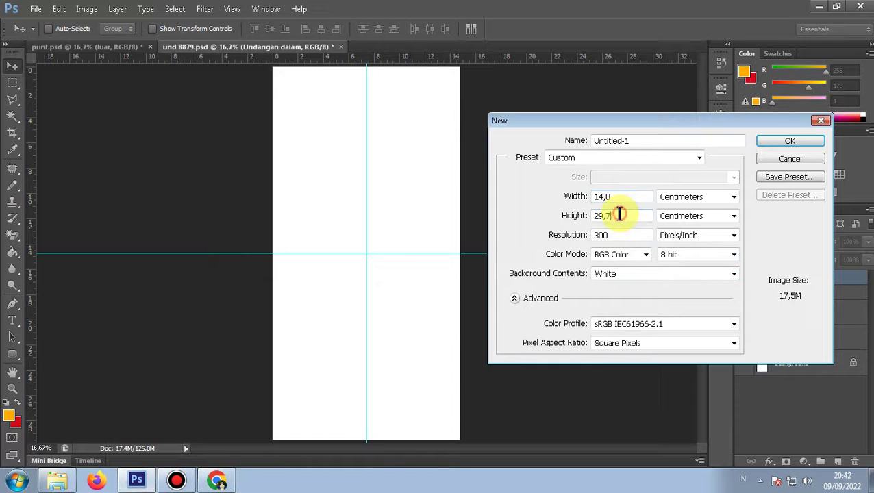
{"action": "key", "text": "BackSpace"}
{"action": "type", "text": "2"}
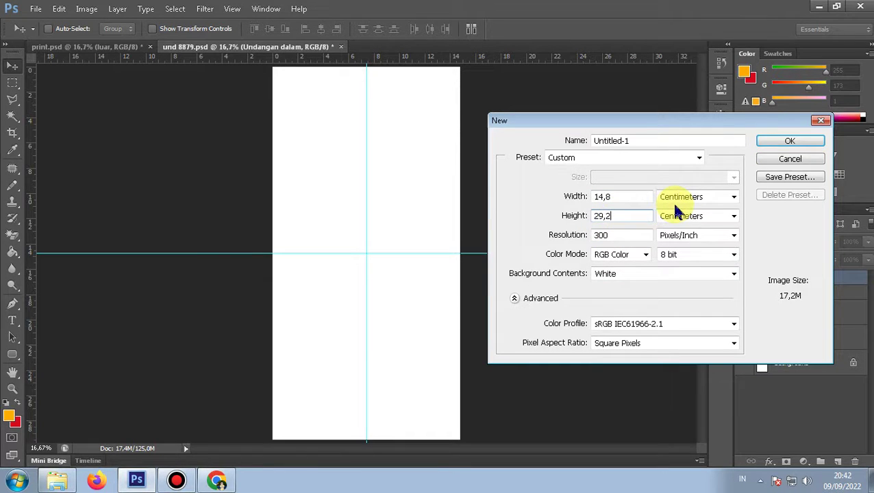
{"action": "left_click", "coordinate": [784, 141]}
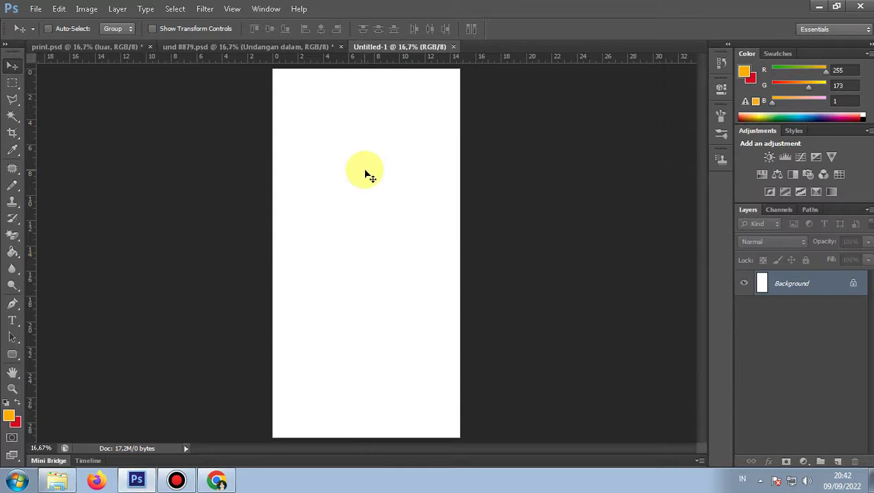
Close Untitled-1 and turn Layer 1 and the luar group back on in und 8879.psd.
{"action": "left_click", "coordinate": [312, 50]}
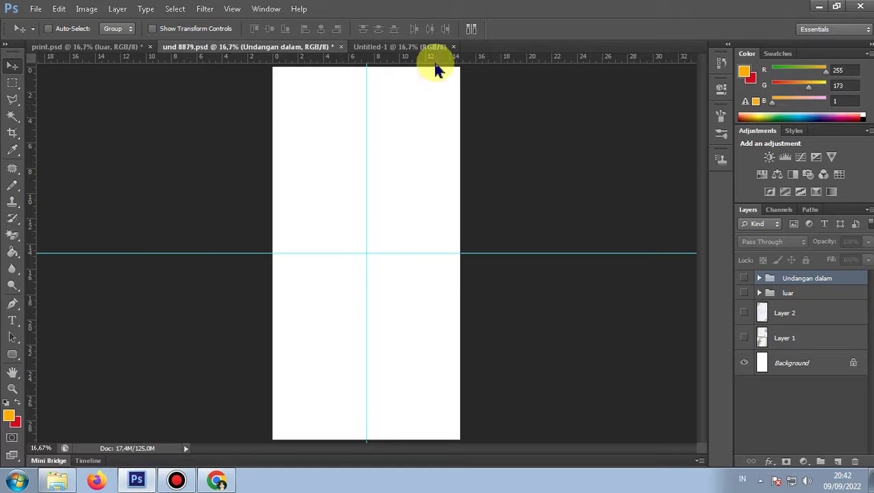
{"action": "left_click", "coordinate": [453, 47]}
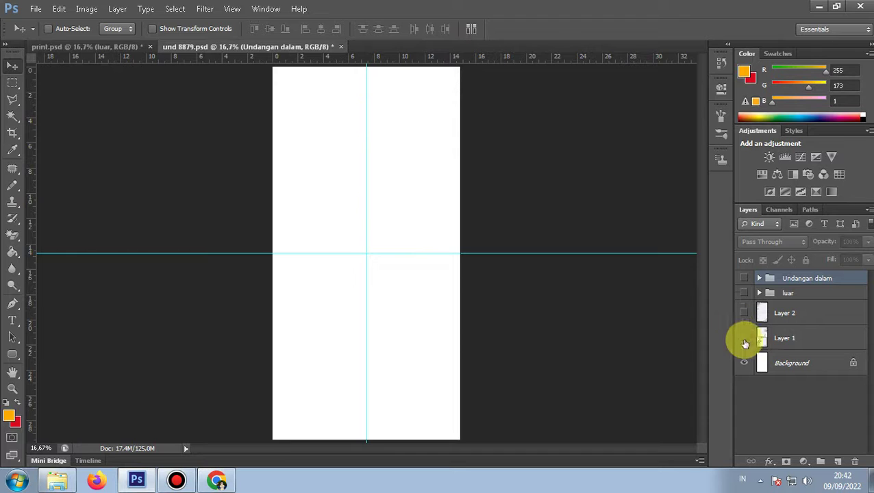
{"action": "left_click", "coordinate": [744, 338]}
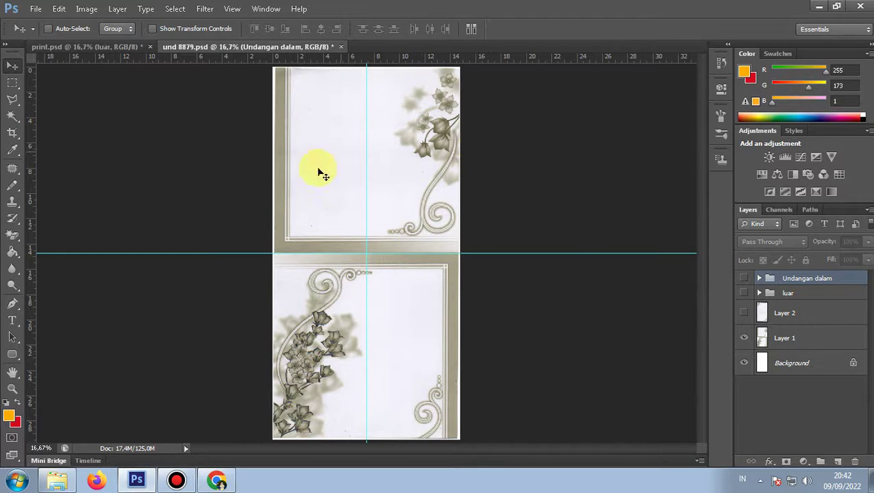
{"action": "left_click", "coordinate": [744, 292]}
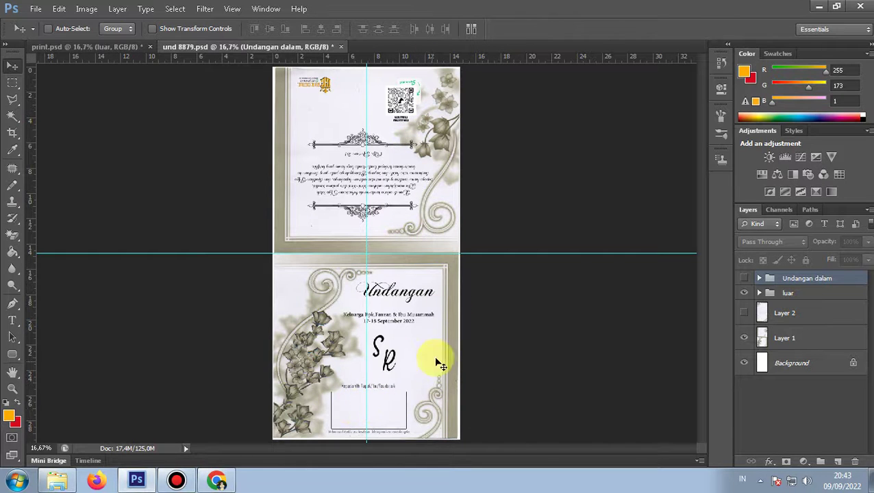
{"action": "key", "text": "ctrl+plus"}
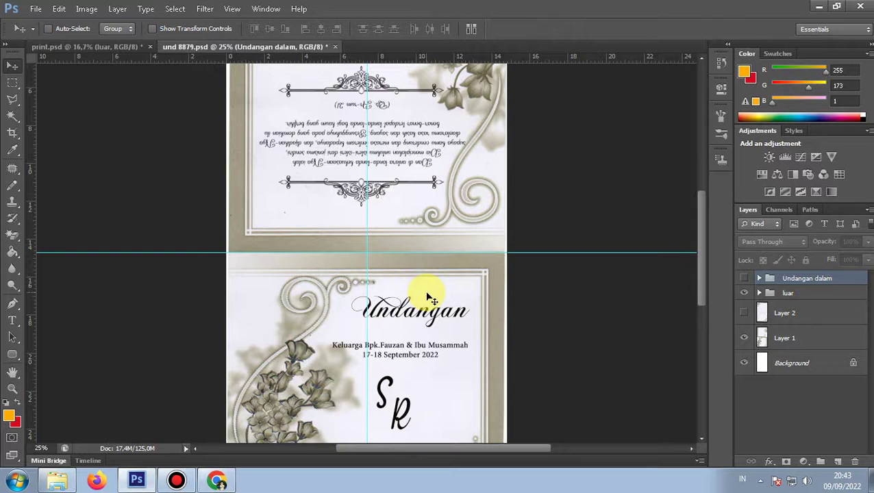
{"action": "scroll", "coordinate": [427, 297], "scroll_direction": "down", "scroll_amount": 3}
{"action": "scroll", "coordinate": [431, 294], "scroll_direction": "down", "scroll_amount": 2}
{"action": "scroll", "coordinate": [420, 299], "scroll_direction": "up", "scroll_amount": 2}
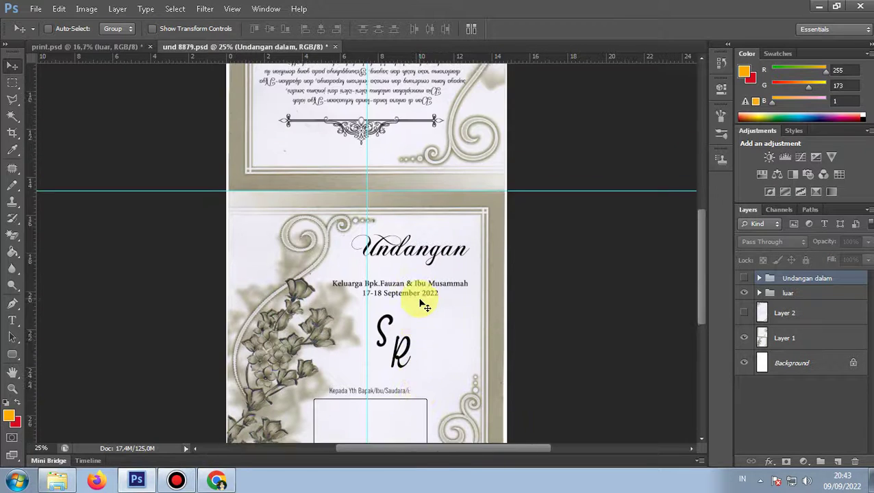
{"action": "scroll", "coordinate": [426, 295], "scroll_direction": "up", "scroll_amount": 4}
{"action": "scroll", "coordinate": [420, 303], "scroll_direction": "up", "scroll_amount": 3}
{"action": "scroll", "coordinate": [420, 304], "scroll_direction": "down", "scroll_amount": 4}
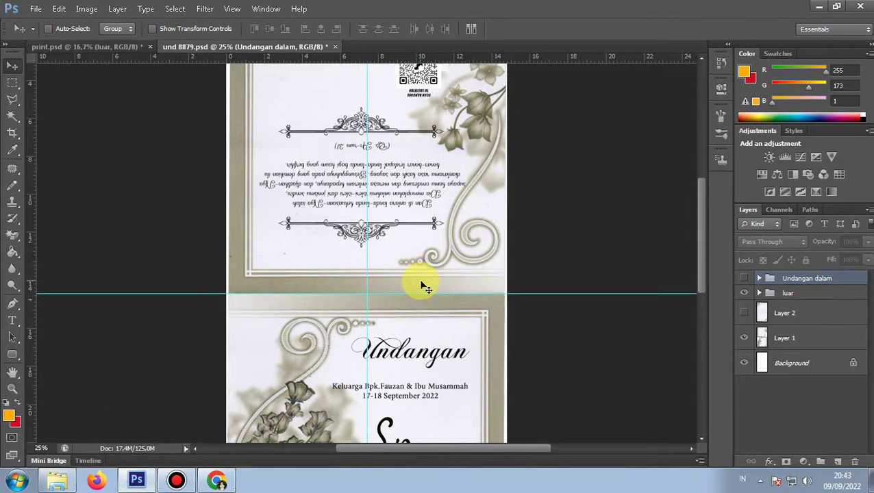
{"action": "key", "text": "ctrl+minus"}
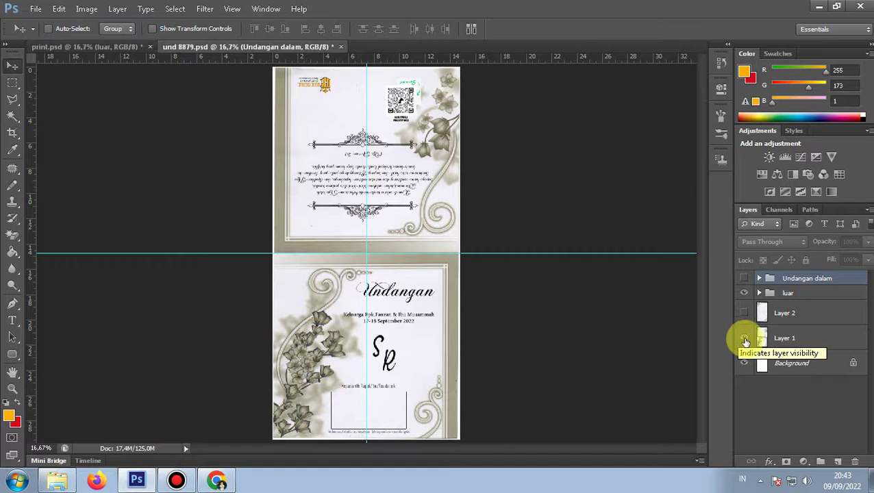
{"action": "left_click", "coordinate": [744, 337]}
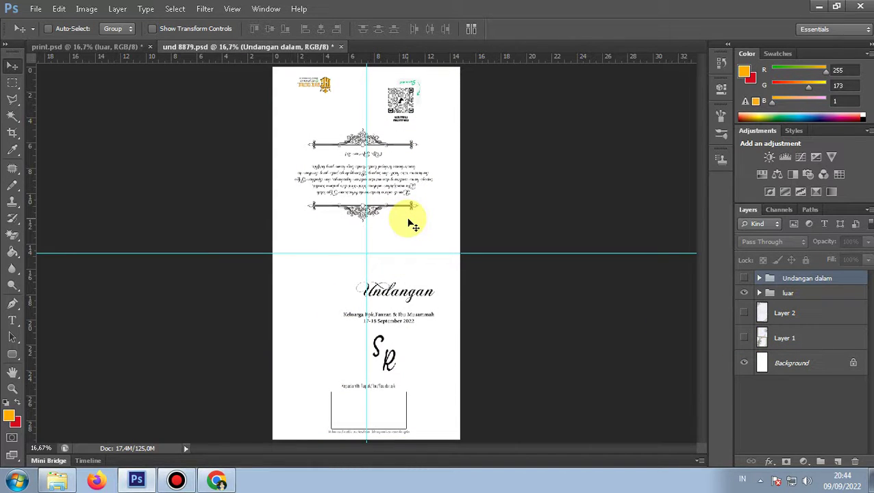
{"action": "left_click", "coordinate": [745, 336]}
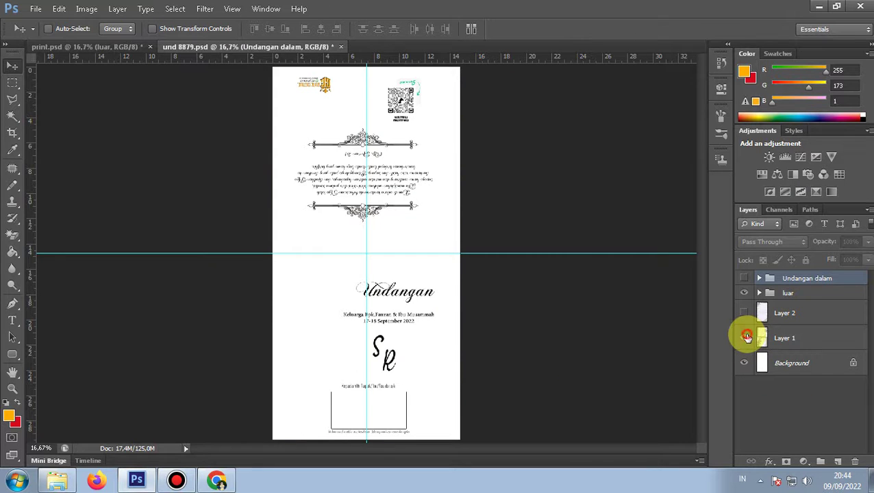
{"action": "left_click", "coordinate": [746, 337]}
{"action": "left_click", "coordinate": [746, 337]}
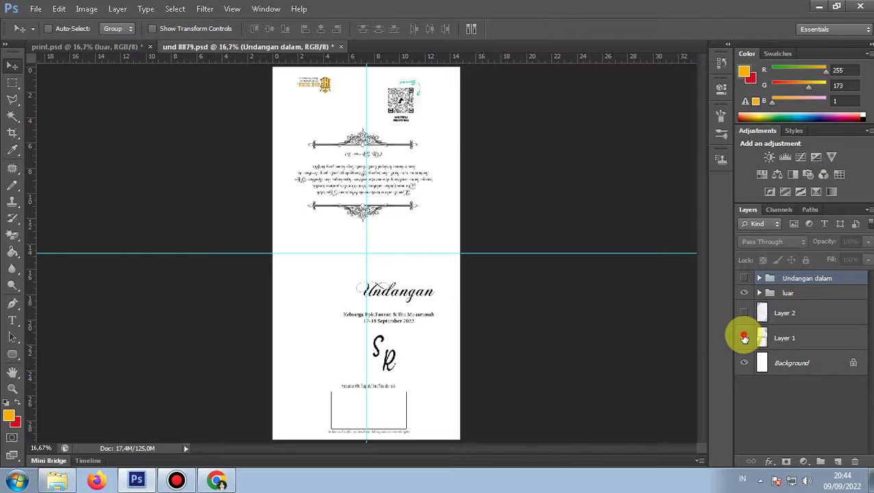
{"action": "left_click", "coordinate": [745, 339]}
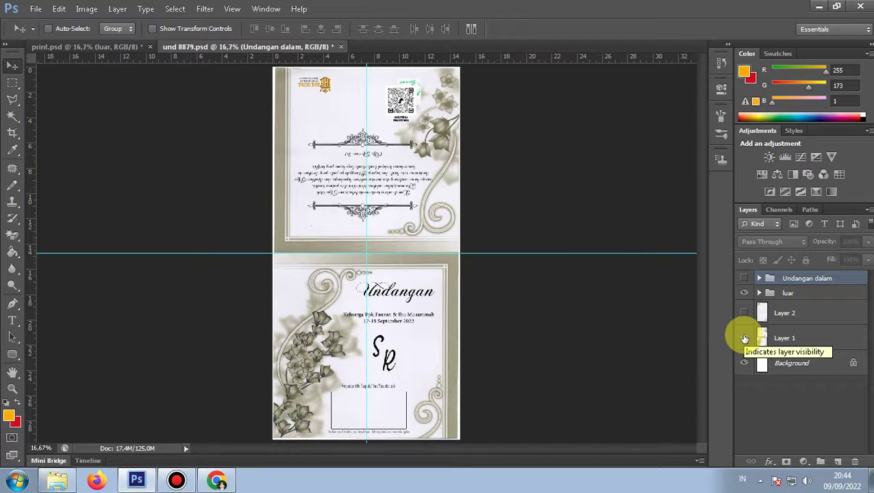
{"action": "left_click", "coordinate": [745, 338]}
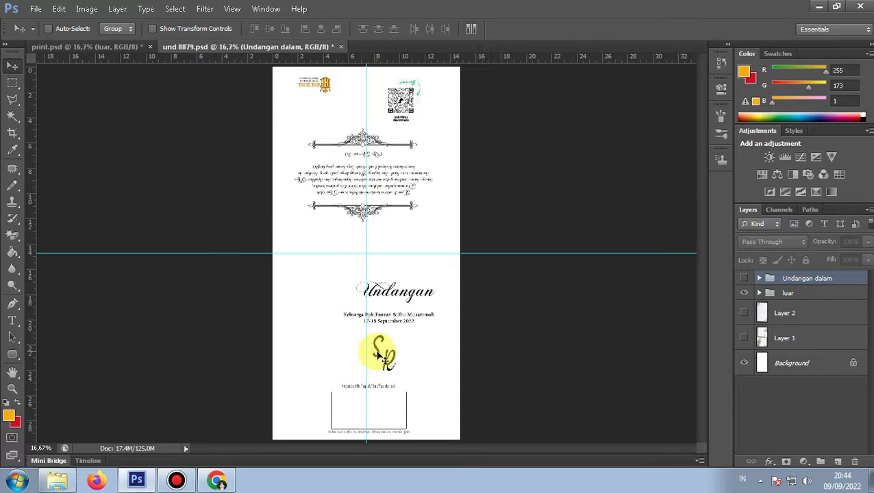
{"action": "key", "text": "ctrl+p"}
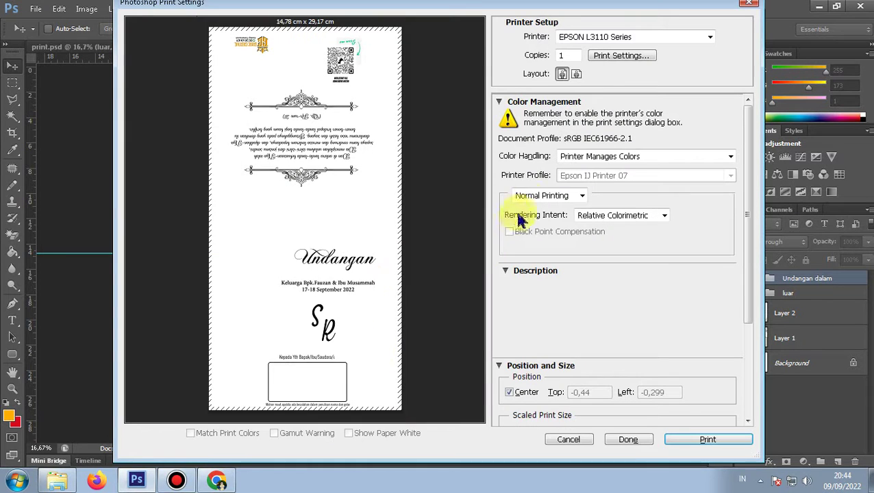
Set the Epson printer's paper size to user-defined (Ditentukan Pengguna).
{"action": "left_click", "coordinate": [604, 62]}
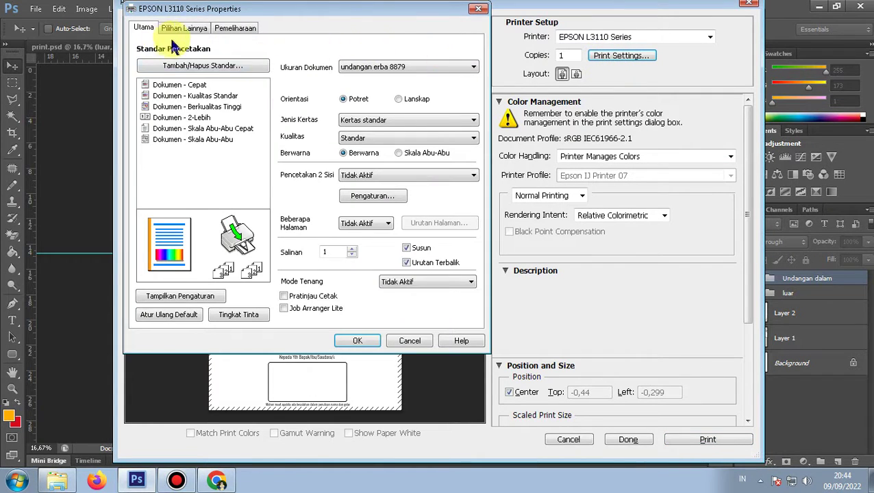
{"action": "left_click", "coordinate": [366, 66]}
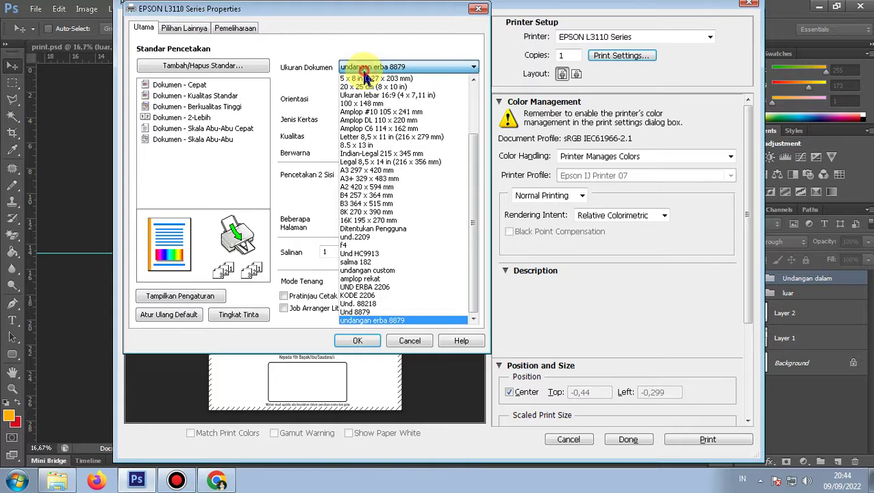
{"action": "left_click", "coordinate": [424, 231]}
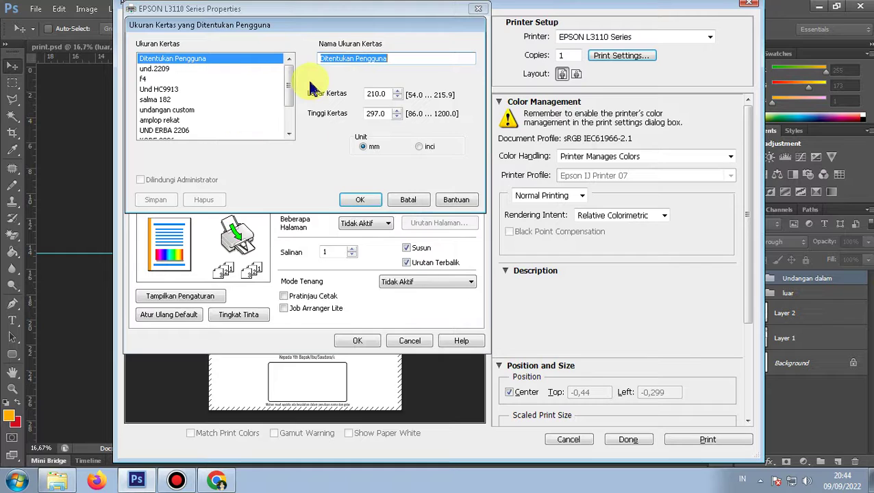
Enter a custom paper width of 148 mm and height of 292 mm.
{"action": "double_click", "coordinate": [386, 94]}
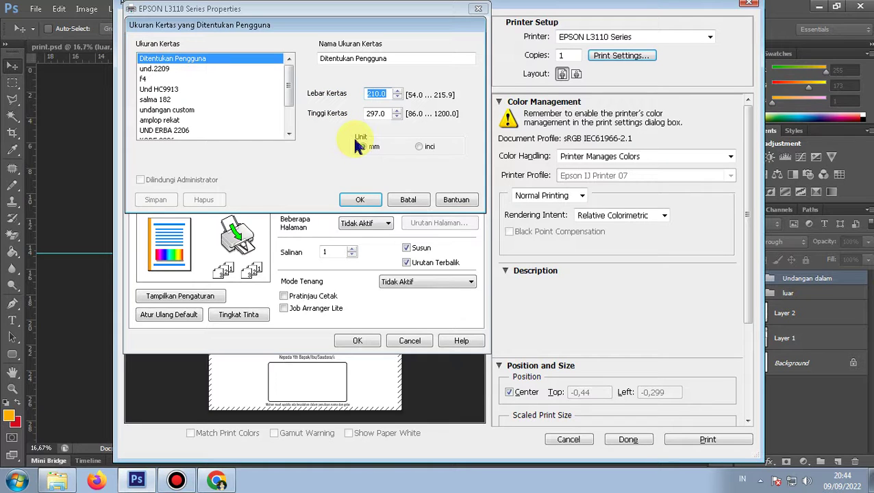
{"action": "type", "text": "148"}
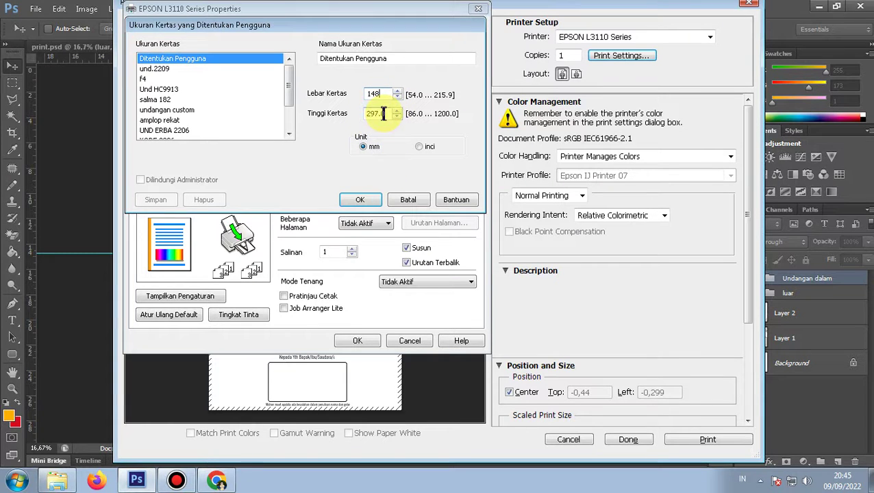
{"action": "left_click_drag", "start_coordinate": [387, 113], "coordinate": [374, 113]}
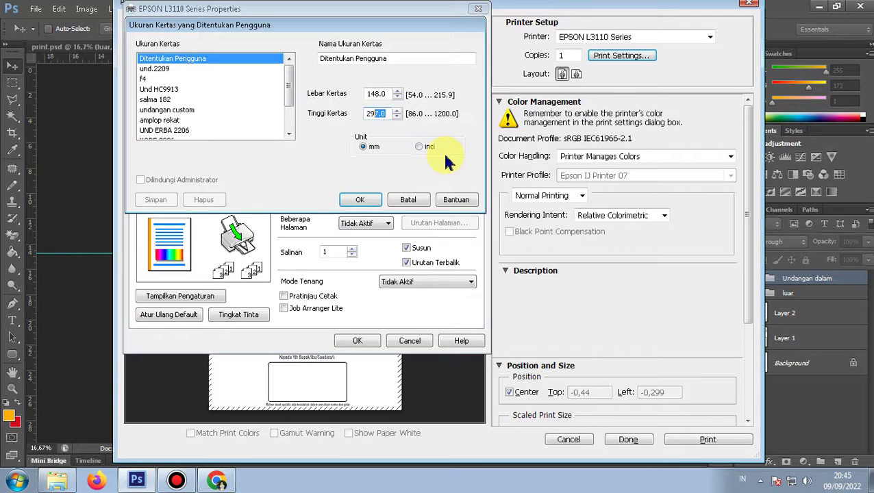
{"action": "double_click", "coordinate": [372, 116]}
{"action": "type", "text": "292"}
Save the paper size as blangko 8879 and confirm the printer settings.
{"action": "left_click_drag", "start_coordinate": [388, 57], "coordinate": [308, 63]}
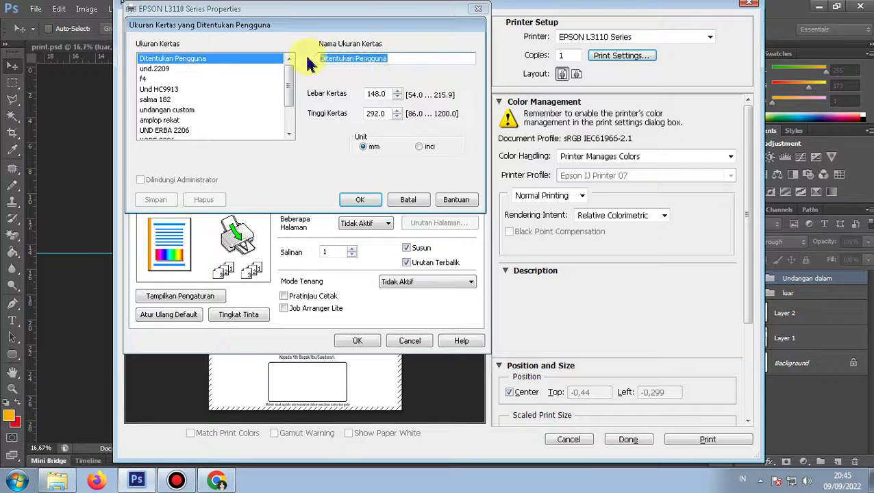
{"action": "type", "text": "blangko 8879"}
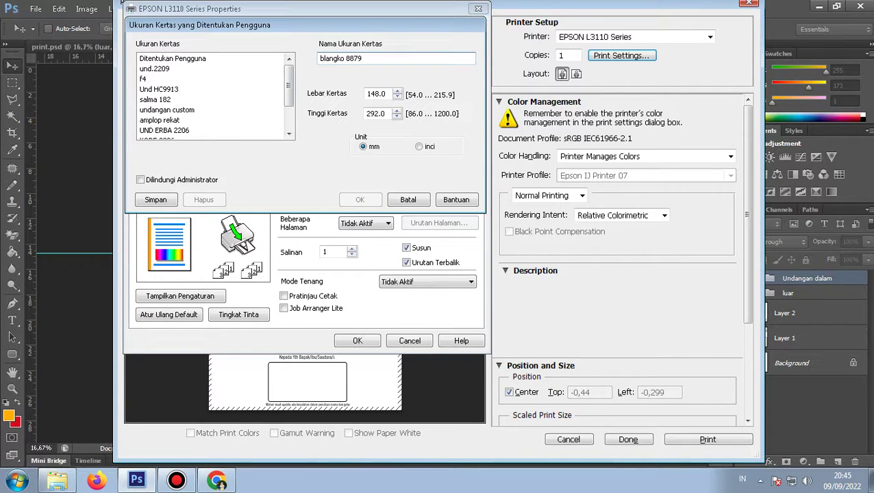
{"action": "left_click", "coordinate": [171, 202]}
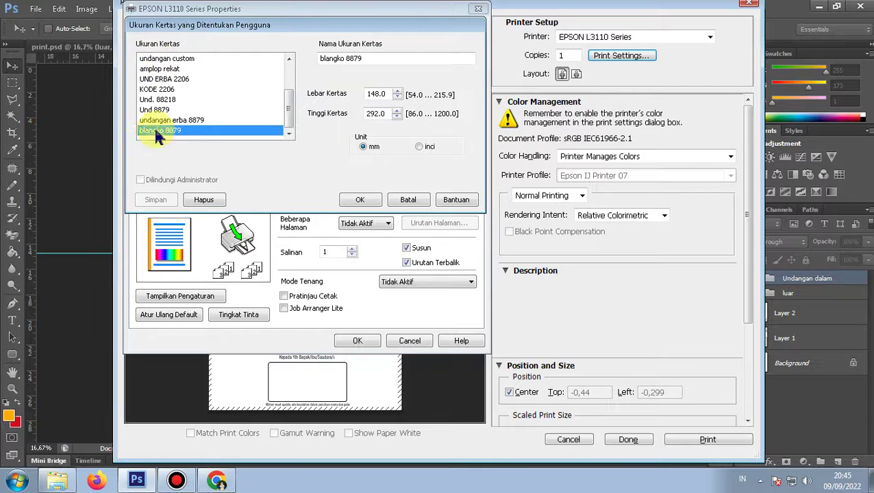
{"action": "left_click", "coordinate": [362, 200]}
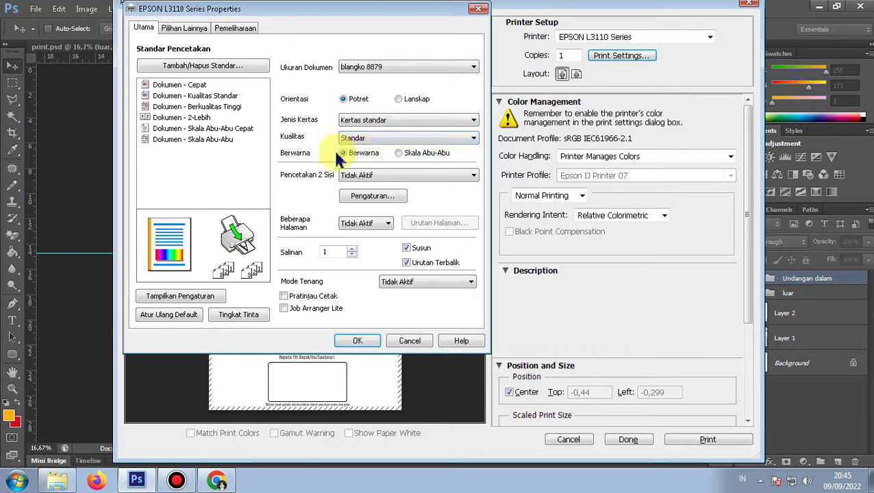
{"action": "left_click", "coordinate": [358, 341]}
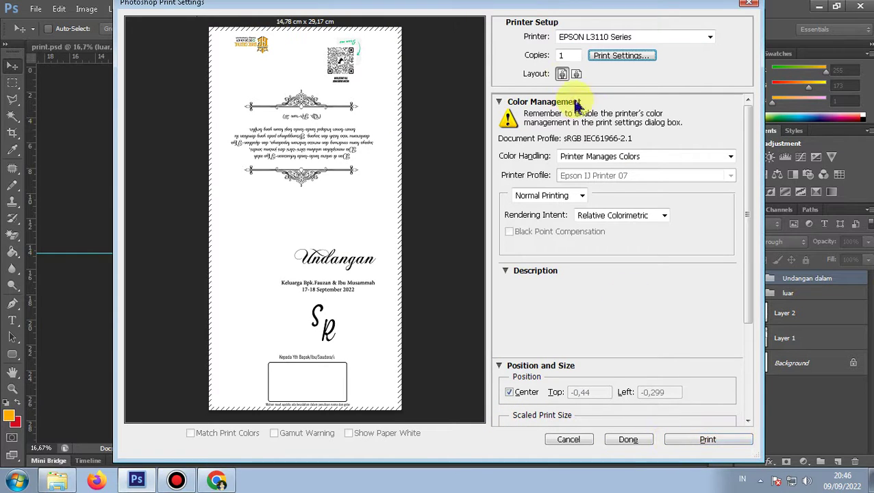
Set copies to 1, then cancel Print Settings without printing.
{"action": "double_click", "coordinate": [567, 56]}
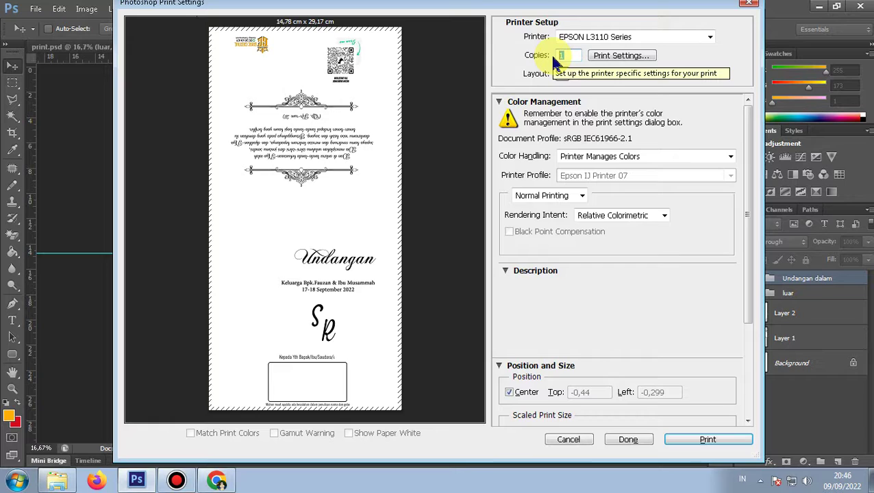
{"action": "type", "text": "1"}
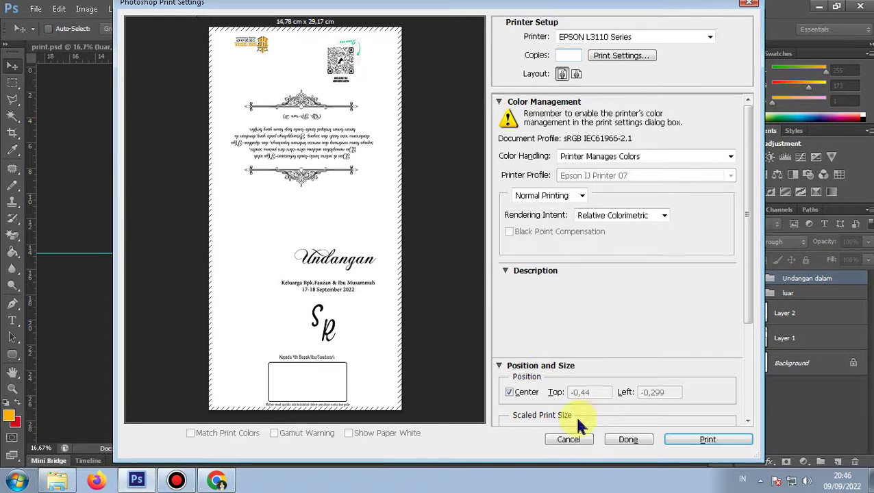
{"action": "left_click", "coordinate": [567, 440]}
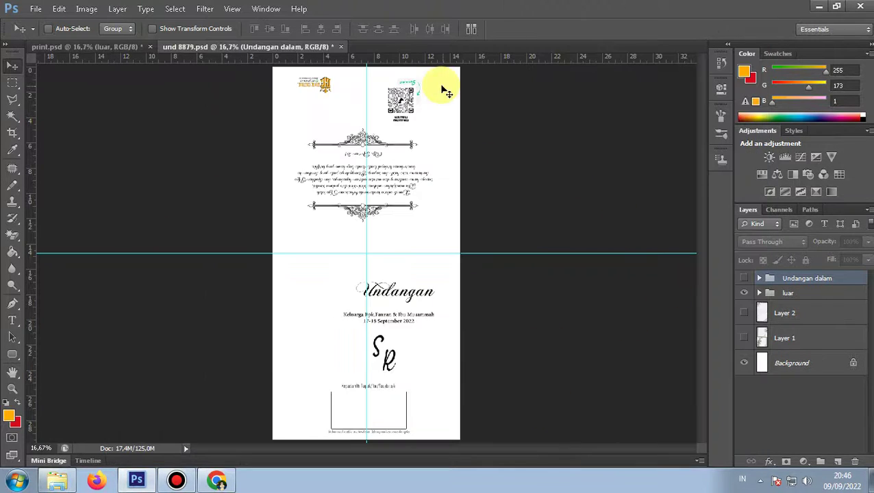
{"action": "left_click", "coordinate": [130, 49]}
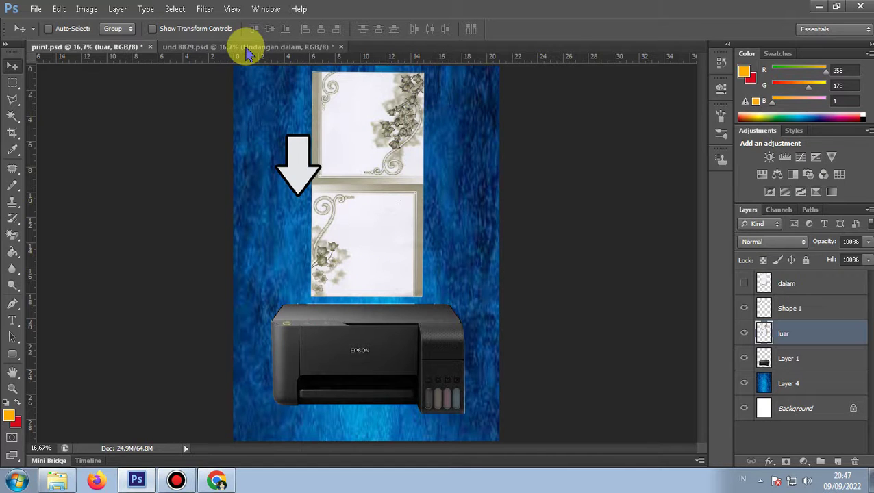
{"action": "left_click", "coordinate": [248, 48]}
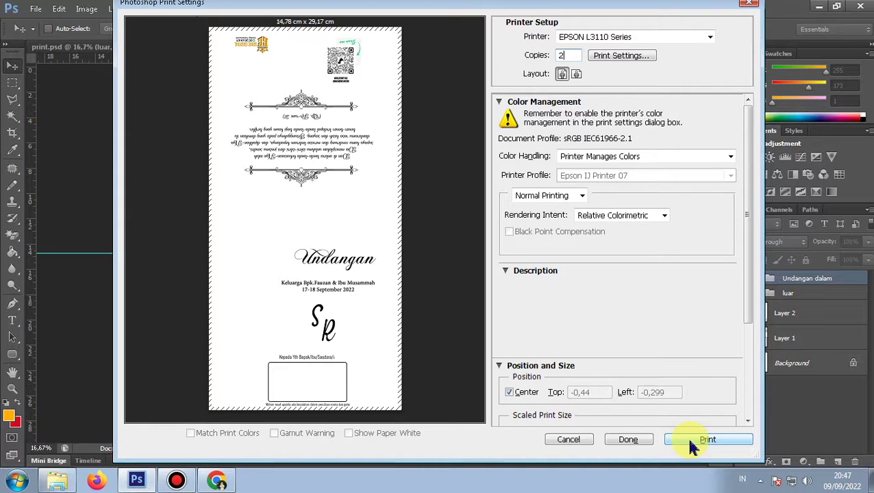
{"action": "left_click", "coordinate": [752, 7]}
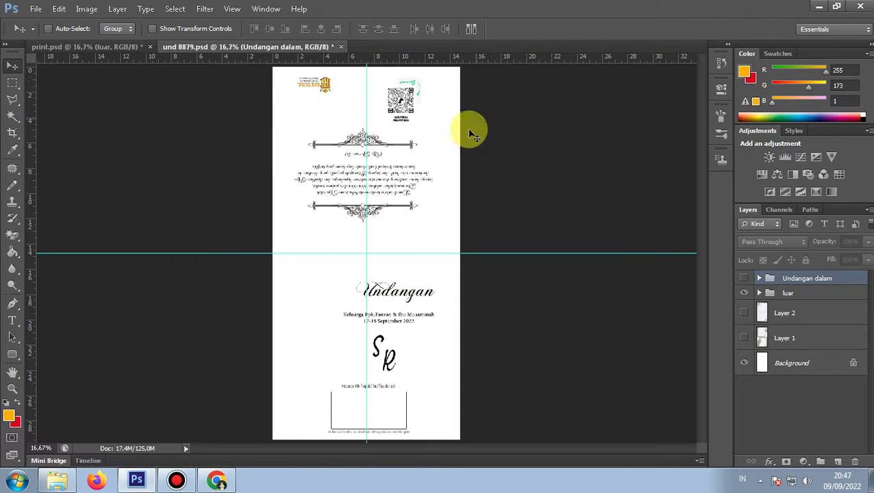
{"action": "left_click", "coordinate": [744, 337]}
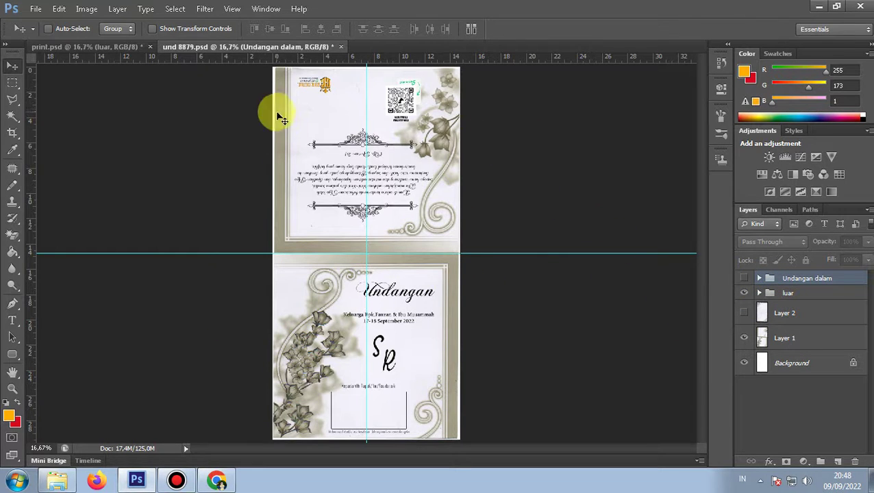
Hide luar and Layer 1, and show Layer 2 with the Undangan dalam group.
{"action": "left_click", "coordinate": [744, 293]}
{"action": "left_click", "coordinate": [744, 337]}
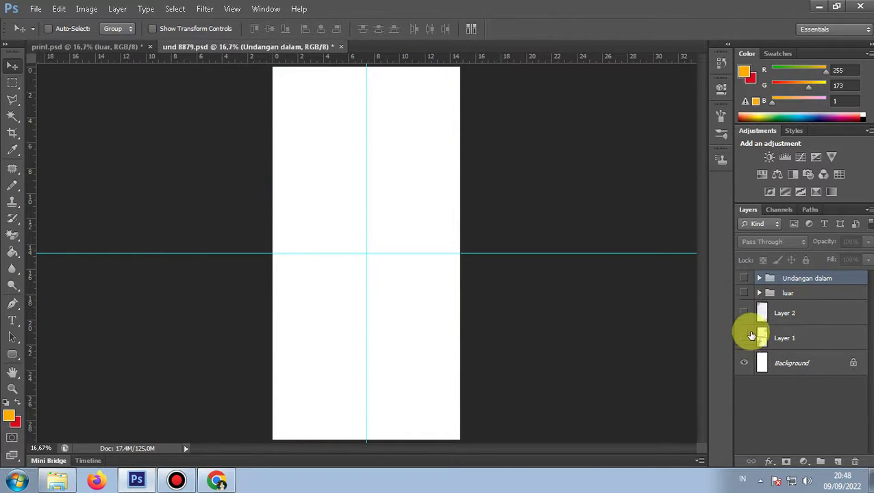
{"action": "left_click", "coordinate": [744, 313]}
{"action": "left_click", "coordinate": [744, 312]}
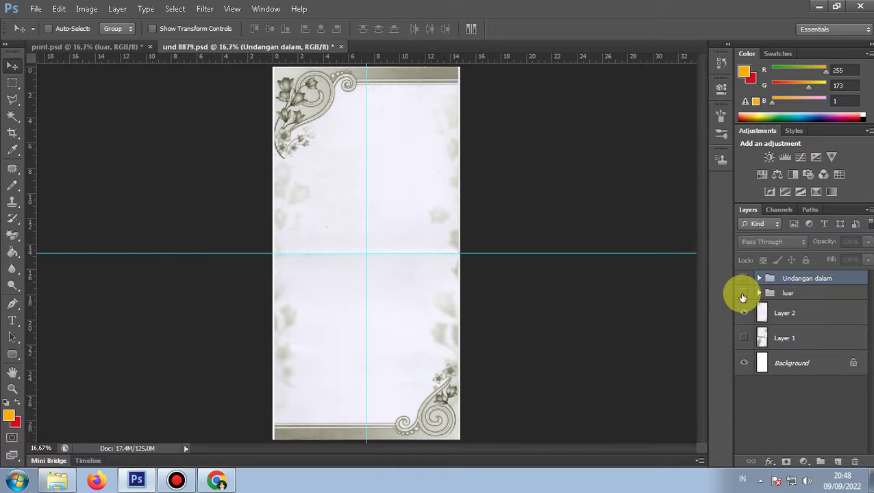
{"action": "left_click", "coordinate": [744, 278]}
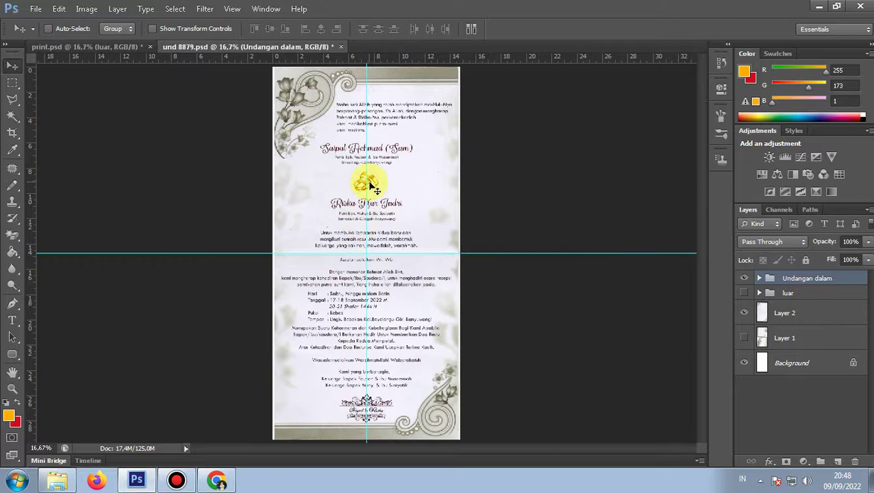
Zoom and scroll around the inside invitation to review the whole page.
{"action": "key", "text": "ctrl+plus"}
{"action": "key", "text": "ctrl+plus"}
{"action": "key", "text": "ctrl+plus"}
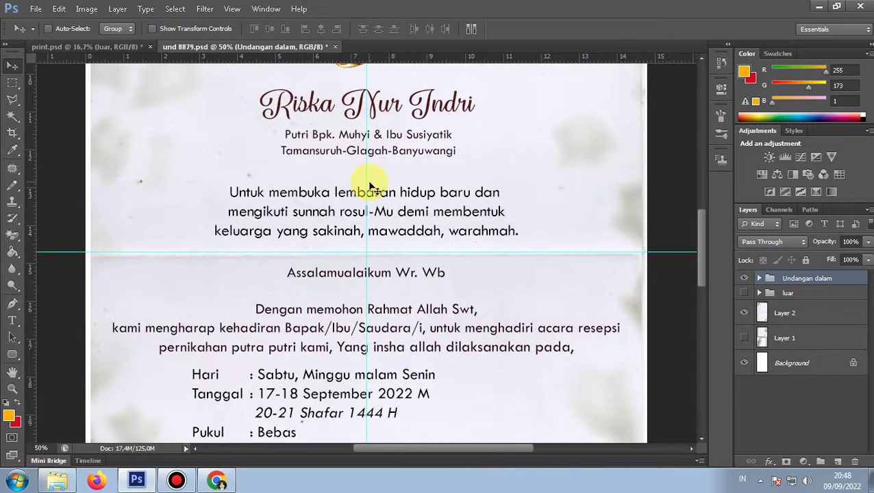
{"action": "scroll", "coordinate": [370, 187], "scroll_direction": "up", "scroll_amount": 1}
{"action": "scroll", "coordinate": [366, 191], "scroll_direction": "up", "scroll_amount": 3}
{"action": "scroll", "coordinate": [361, 197], "scroll_direction": "up", "scroll_amount": 4}
{"action": "scroll", "coordinate": [366, 200], "scroll_direction": "up", "scroll_amount": 3}
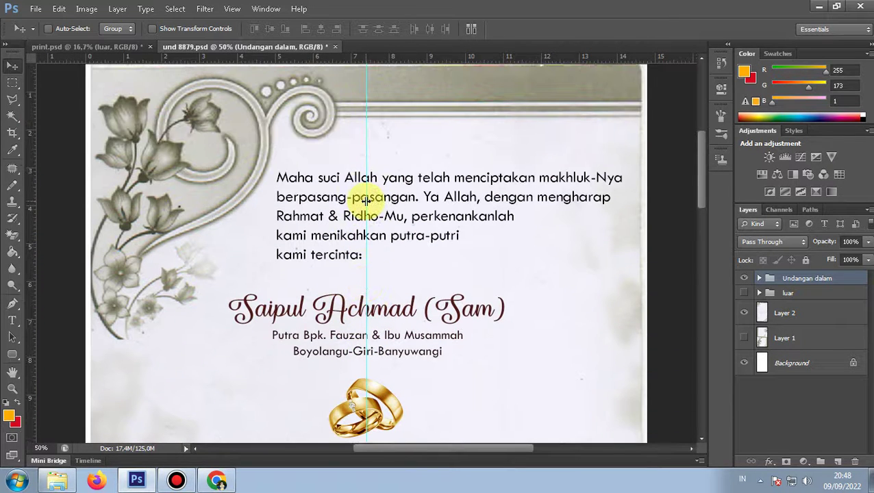
{"action": "key", "text": "ctrl+minus"}
{"action": "key", "text": "ctrl+minus"}
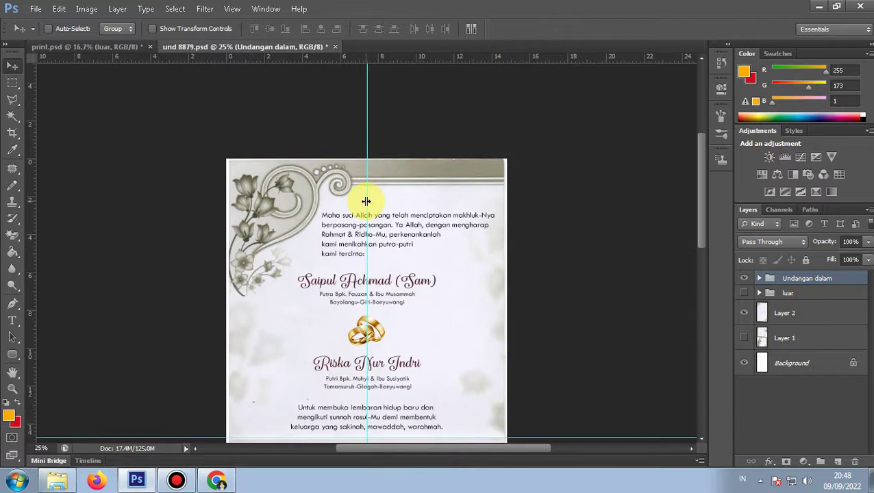
{"action": "key", "text": "ctrl+minus"}
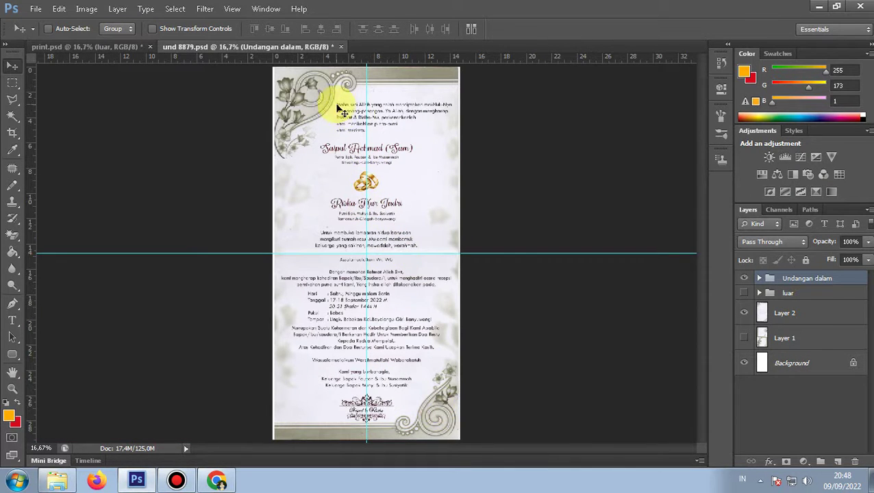
{"action": "key", "text": "ctrl+plus"}
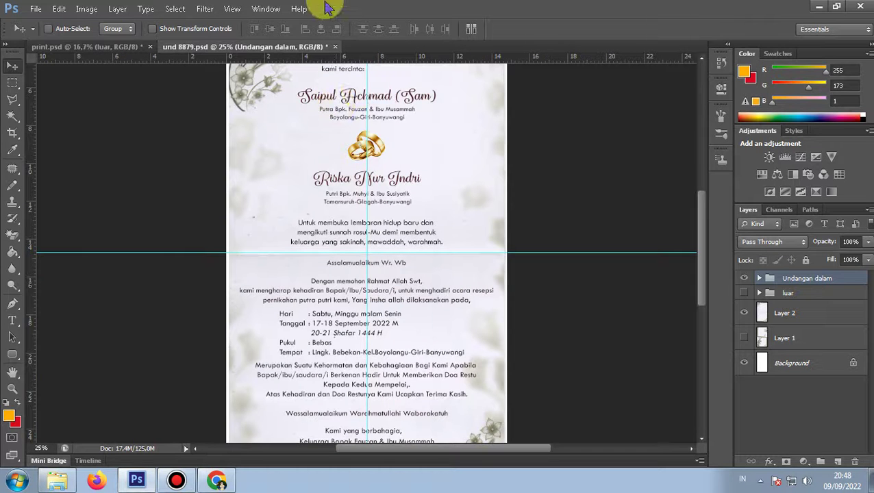
{"action": "scroll", "coordinate": [400, 200], "scroll_direction": "up", "scroll_amount": 4}
{"action": "scroll", "coordinate": [403, 202], "scroll_direction": "up", "scroll_amount": 1}
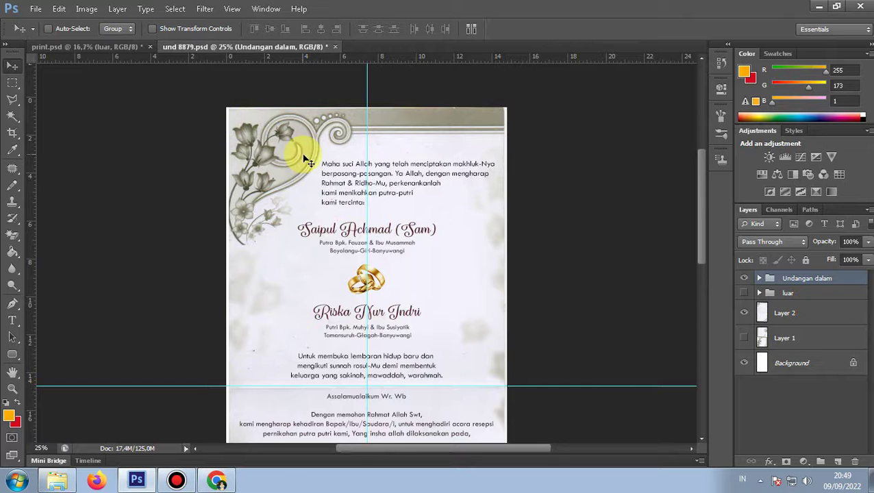
{"action": "scroll", "coordinate": [299, 154], "scroll_direction": "down", "scroll_amount": 3}
{"action": "scroll", "coordinate": [335, 157], "scroll_direction": "down", "scroll_amount": 4}
{"action": "scroll", "coordinate": [356, 240], "scroll_direction": "down", "scroll_amount": 2}
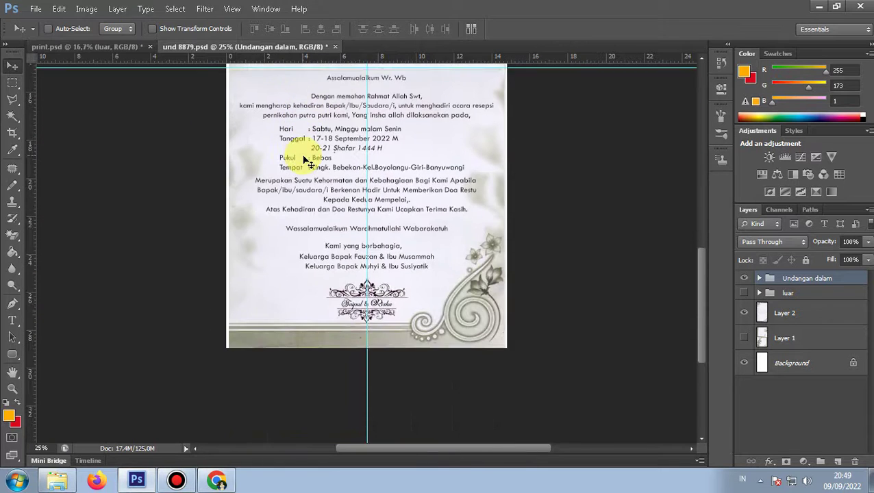
{"action": "scroll", "coordinate": [345, 222], "scroll_direction": "up", "scroll_amount": 5}
{"action": "scroll", "coordinate": [349, 224], "scroll_direction": "up", "scroll_amount": 3}
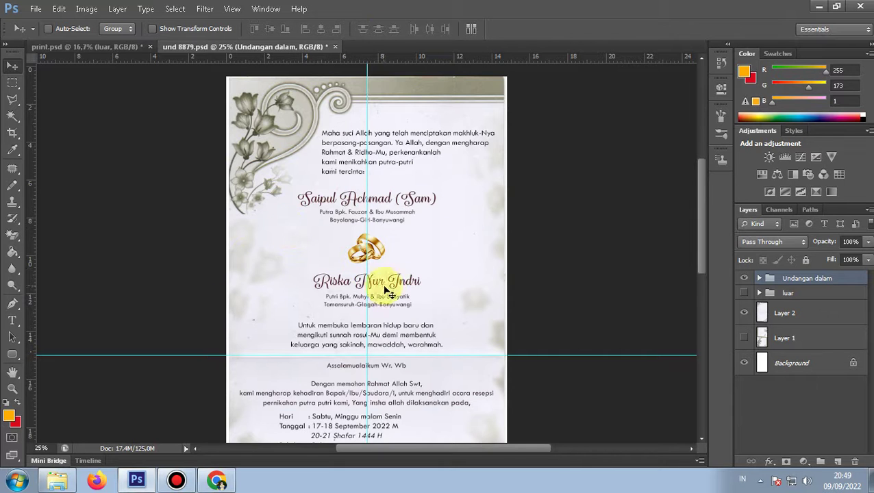
{"action": "scroll", "coordinate": [367, 195], "scroll_direction": "down", "scroll_amount": 2}
{"action": "scroll", "coordinate": [409, 243], "scroll_direction": "down", "scroll_amount": 2}
{"action": "scroll", "coordinate": [405, 241], "scroll_direction": "up", "scroll_amount": 2}
{"action": "scroll", "coordinate": [431, 250], "scroll_direction": "up", "scroll_amount": 2}
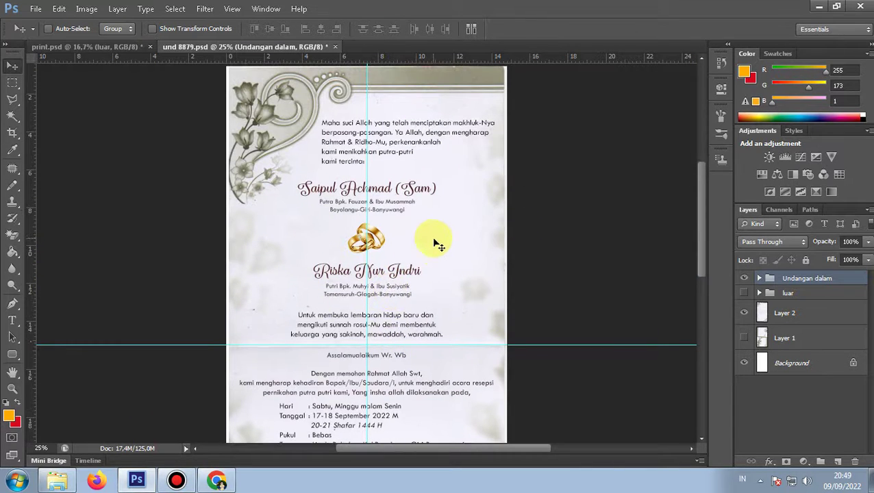
{"action": "key", "text": "ctrl+minus"}
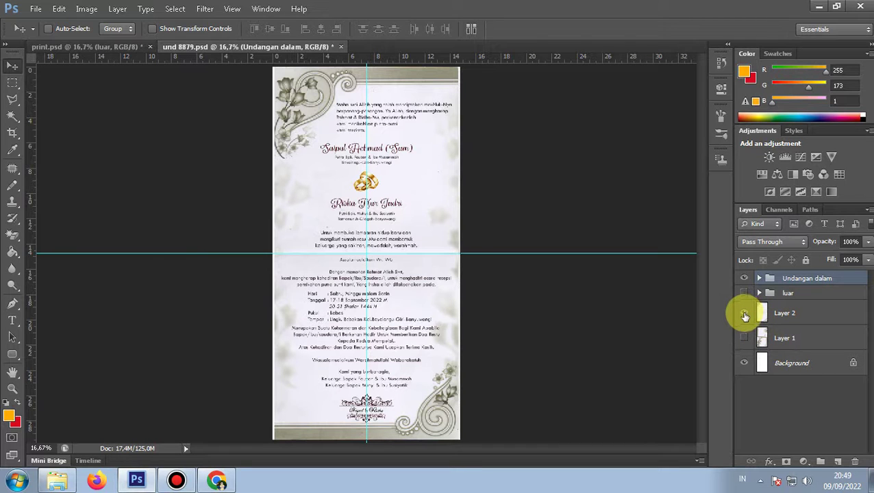
Hide Layer 2's floral background, then bring print.psd forward.
{"action": "left_click", "coordinate": [745, 315]}
{"action": "double_click", "coordinate": [745, 315]}
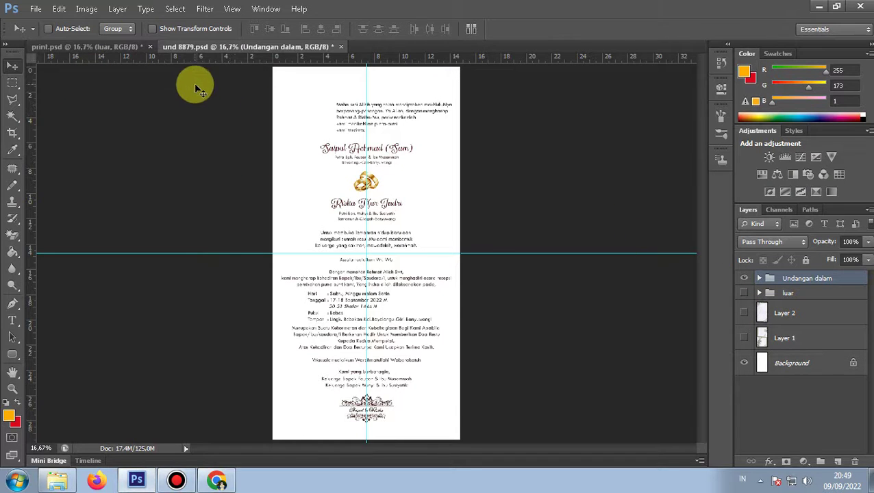
{"action": "left_click", "coordinate": [125, 48]}
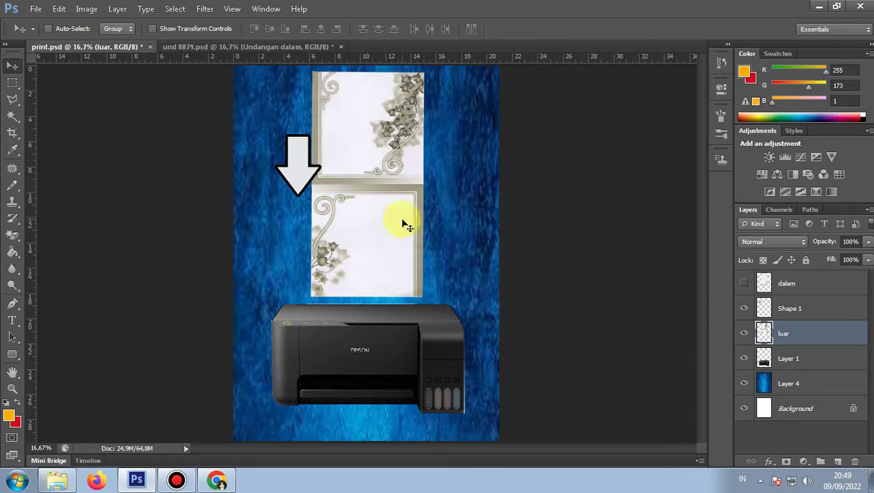
In print.psd, hide layer luar and show layer dalam, then return to und 8879.psd.
{"action": "left_click", "coordinate": [743, 337]}
{"action": "left_click", "coordinate": [744, 283]}
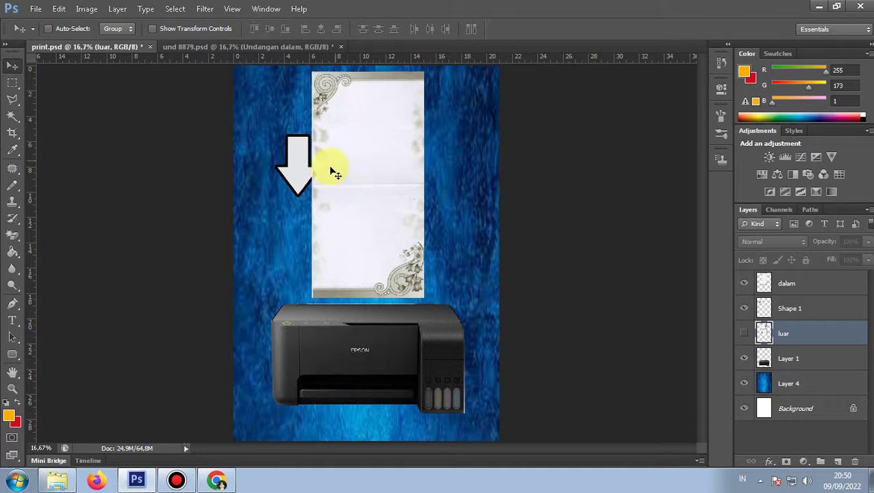
{"action": "left_click", "coordinate": [263, 46]}
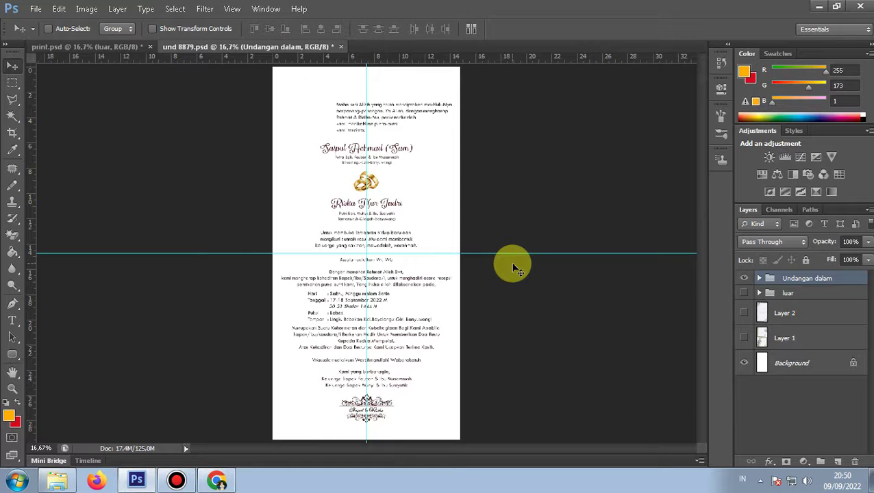
{"action": "key", "text": "ctrl+p"}
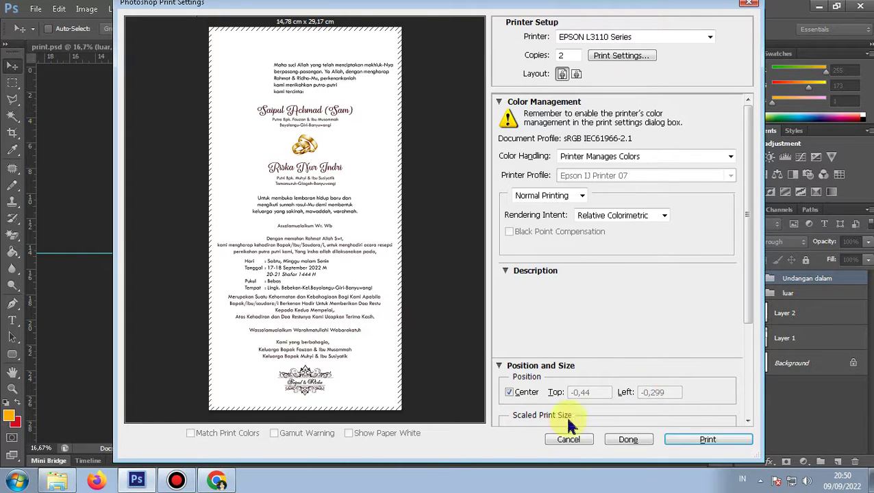
{"action": "left_click", "coordinate": [568, 443]}
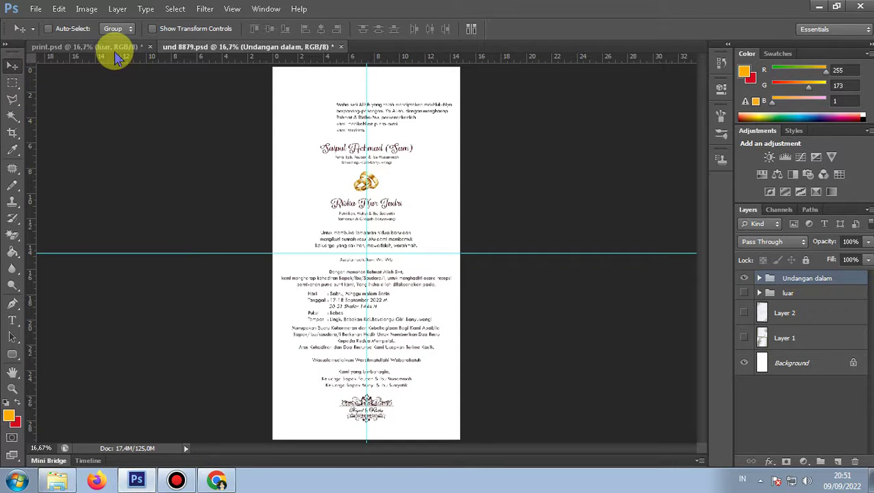
Compare the floral blanks, leaving Layer 2 visible and Layer 1 hidden.
{"action": "left_click", "coordinate": [116, 49]}
{"action": "left_click", "coordinate": [195, 49]}
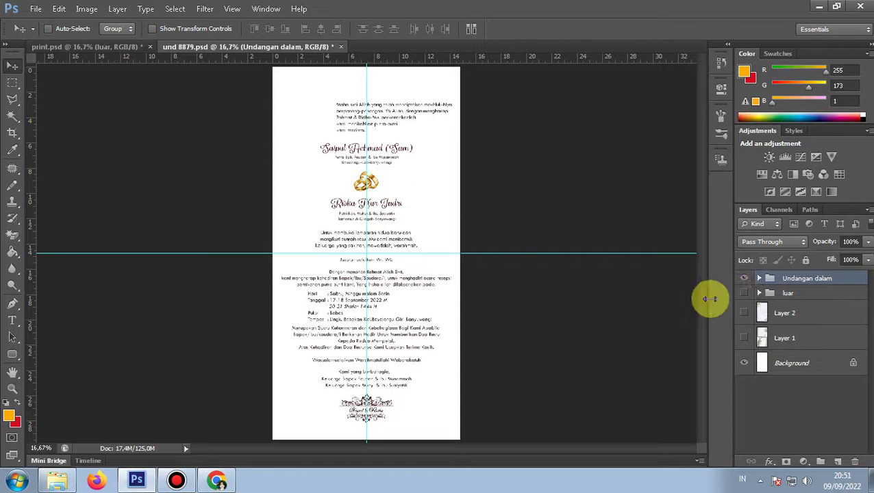
{"action": "left_click", "coordinate": [744, 314]}
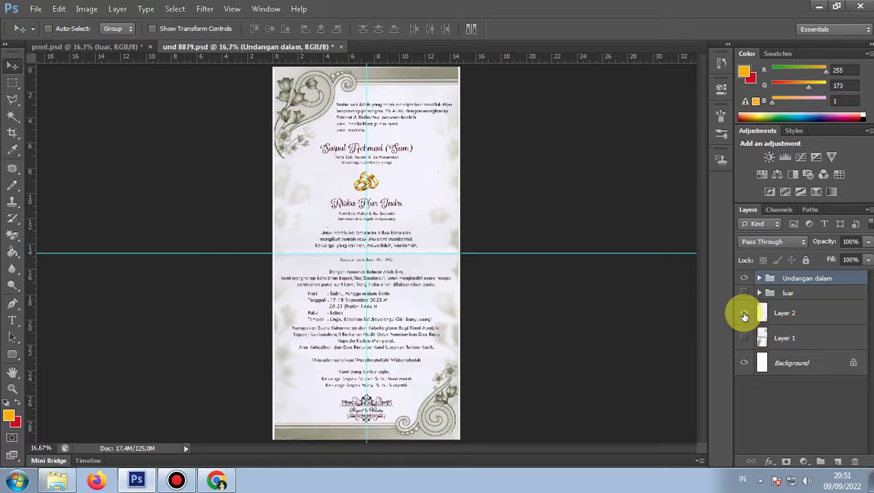
{"action": "left_click", "coordinate": [744, 314]}
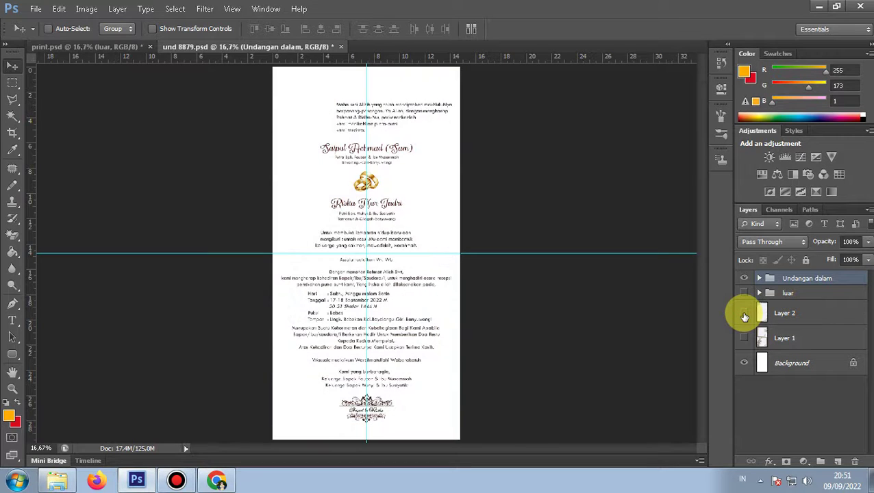
{"action": "left_click", "coordinate": [744, 314]}
{"action": "left_click", "coordinate": [744, 338]}
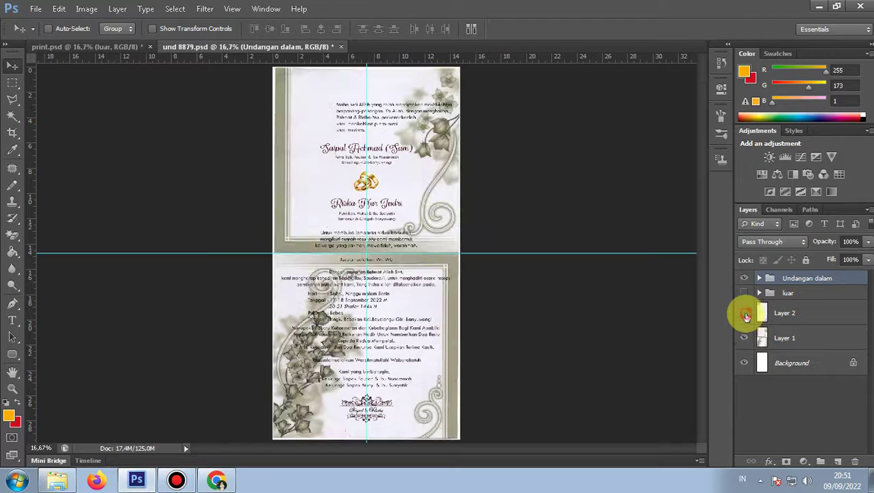
{"action": "left_click", "coordinate": [744, 315]}
{"action": "left_click", "coordinate": [746, 333]}
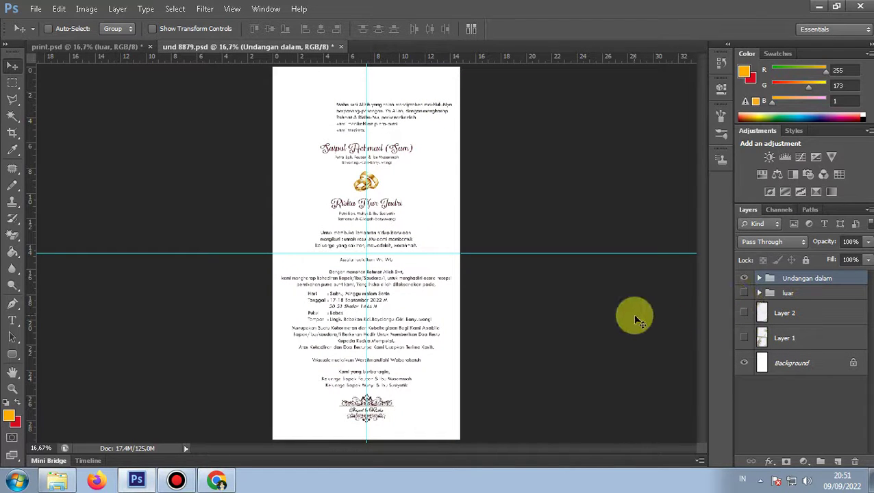
{"action": "left_click", "coordinate": [744, 315]}
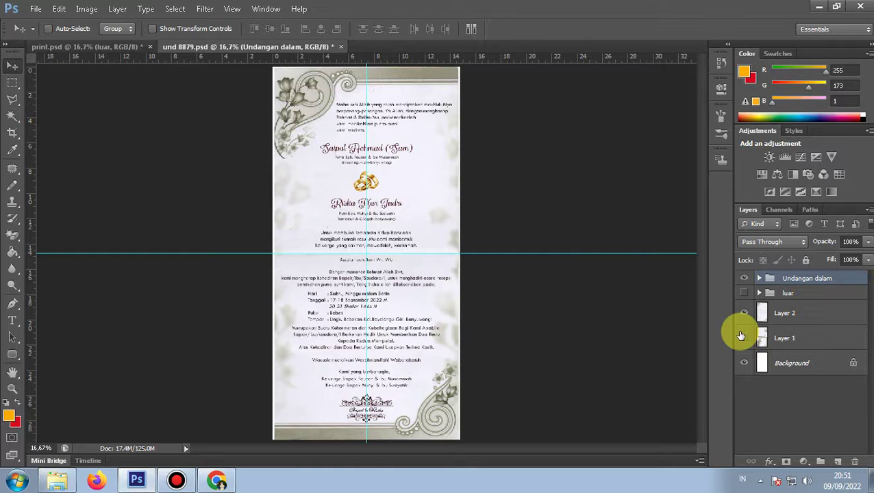
{"action": "left_click", "coordinate": [742, 336]}
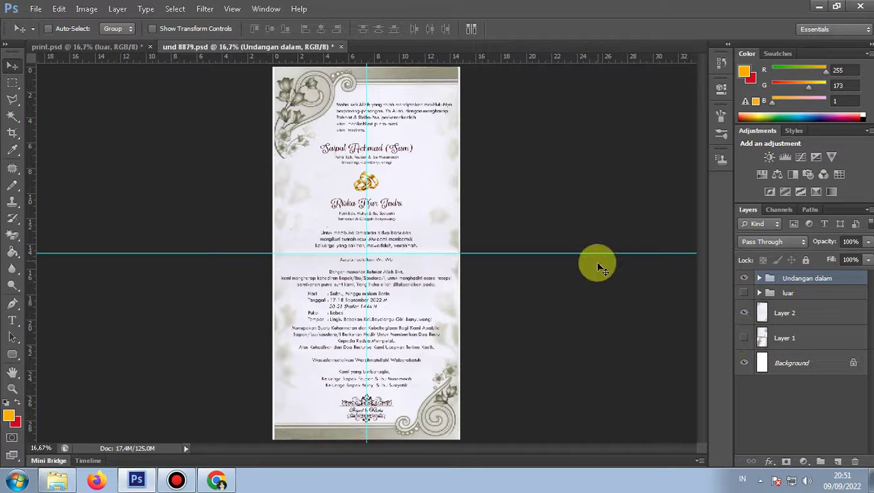